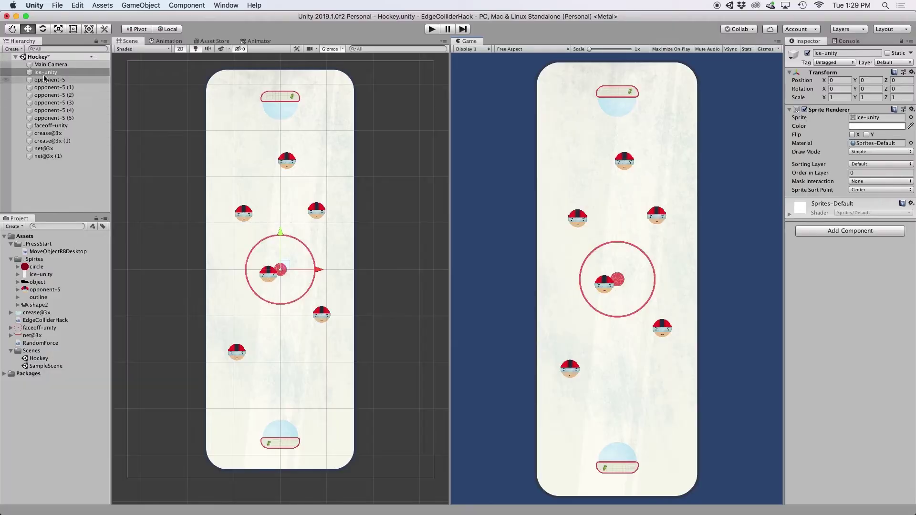
Give the ice-unity rink a Polygon Collider 2D, then run and stop a test play.
click(48, 73)
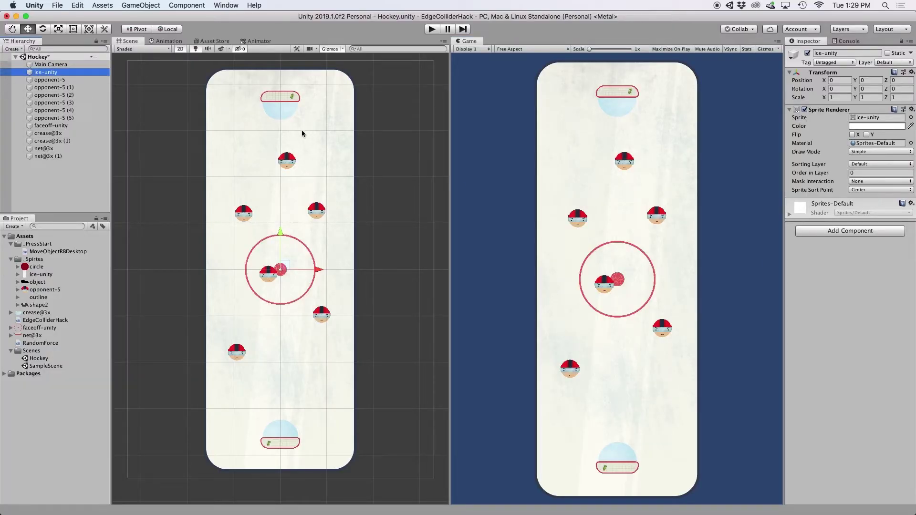
scroll(288, 170, up, 2)
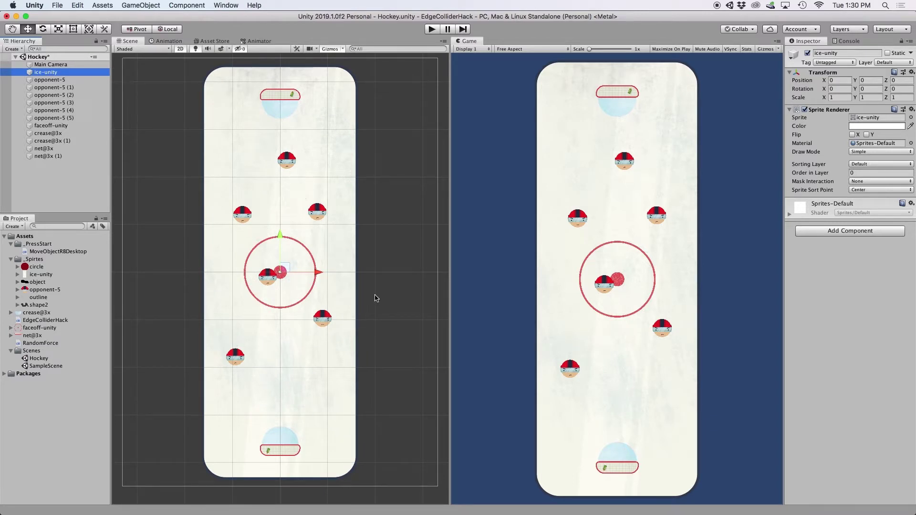
click(827, 229)
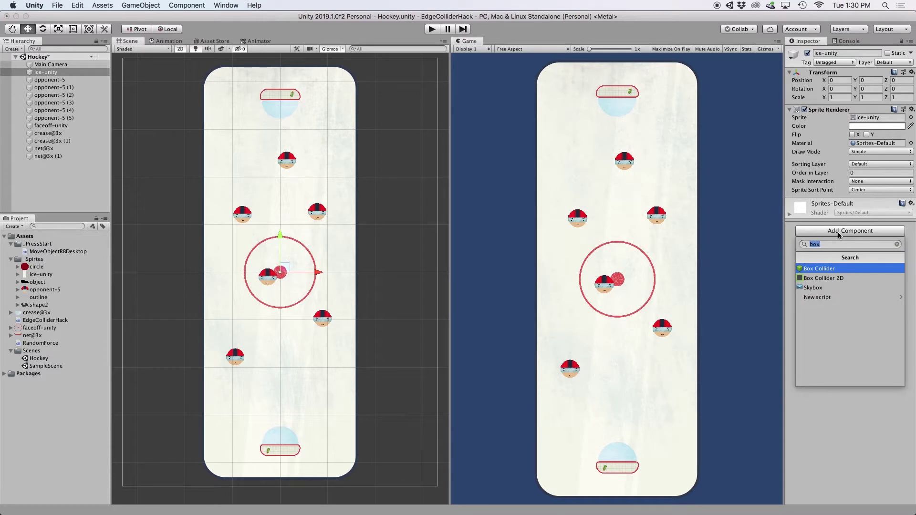
text(poly)
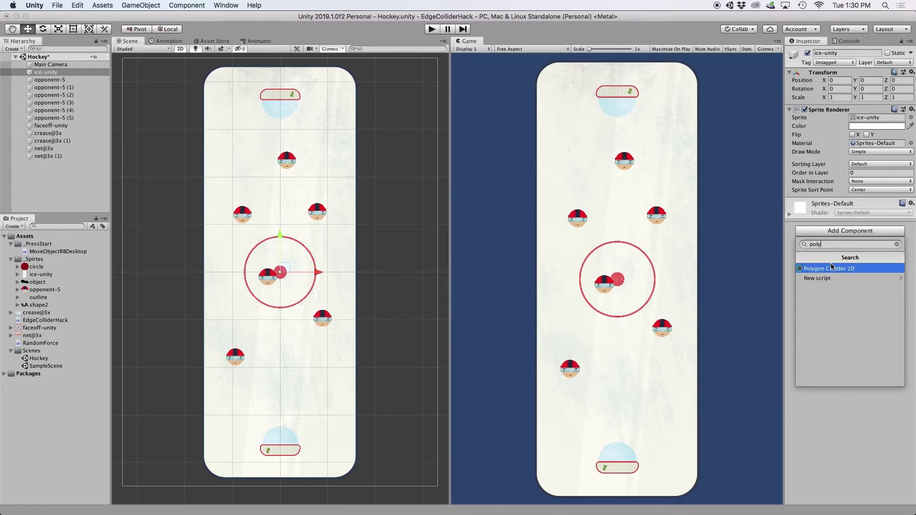
click(831, 270)
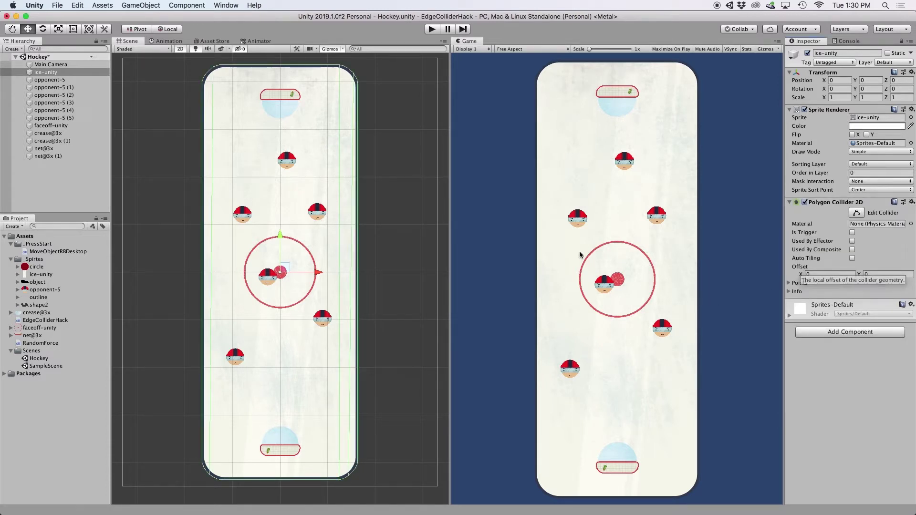
click(430, 31)
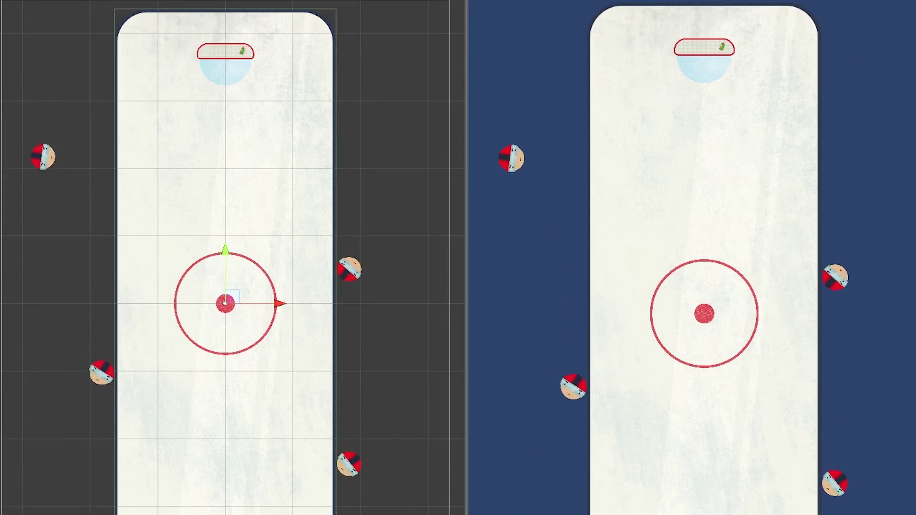
click(431, 29)
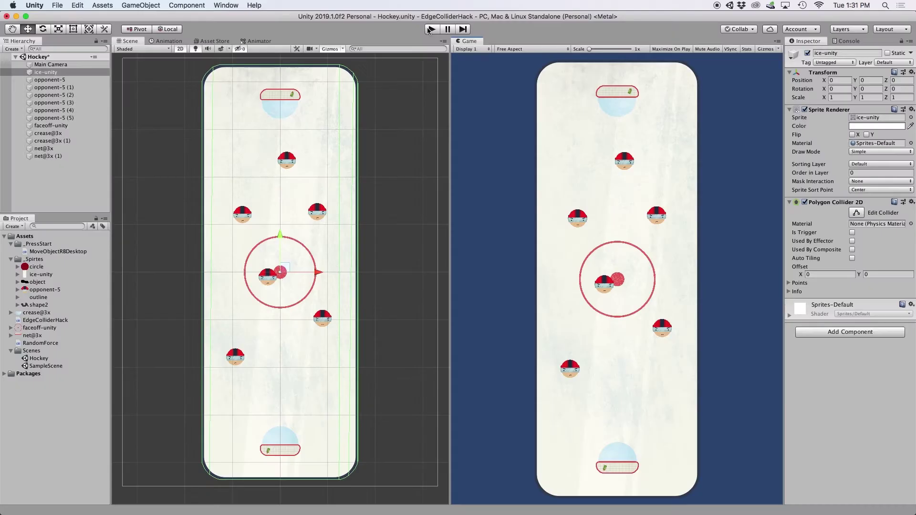
Remove the rink's Polygon Collider 2D and add an Edge Collider 2D in its place.
right_click(831, 203)
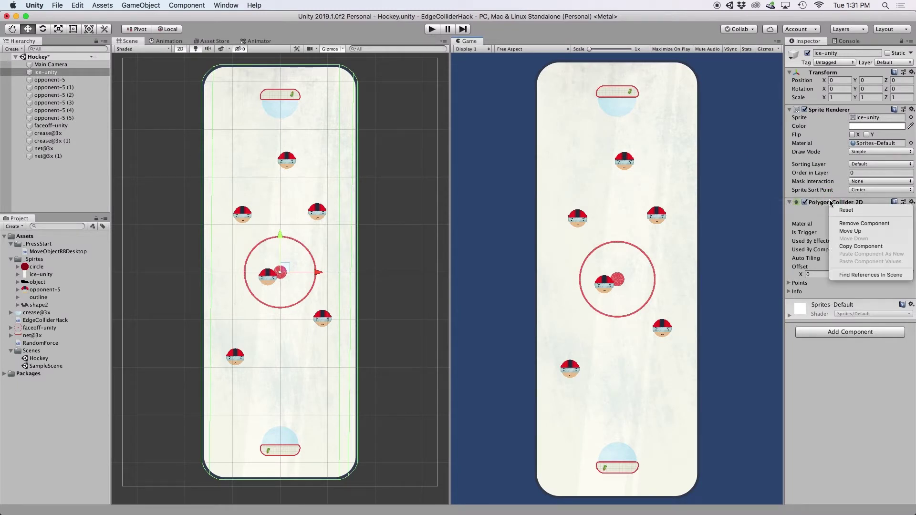
click(859, 223)
click(855, 231)
text(coll)
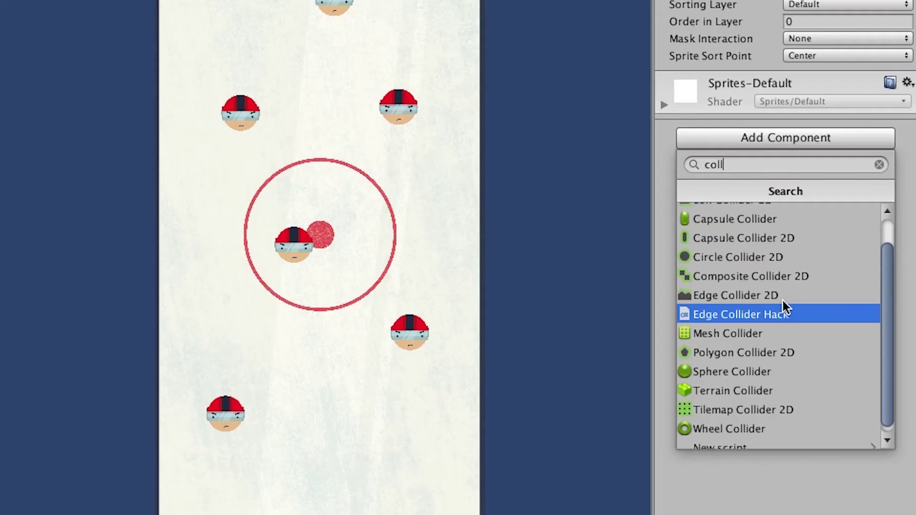
scroll(849, 312, up, 1)
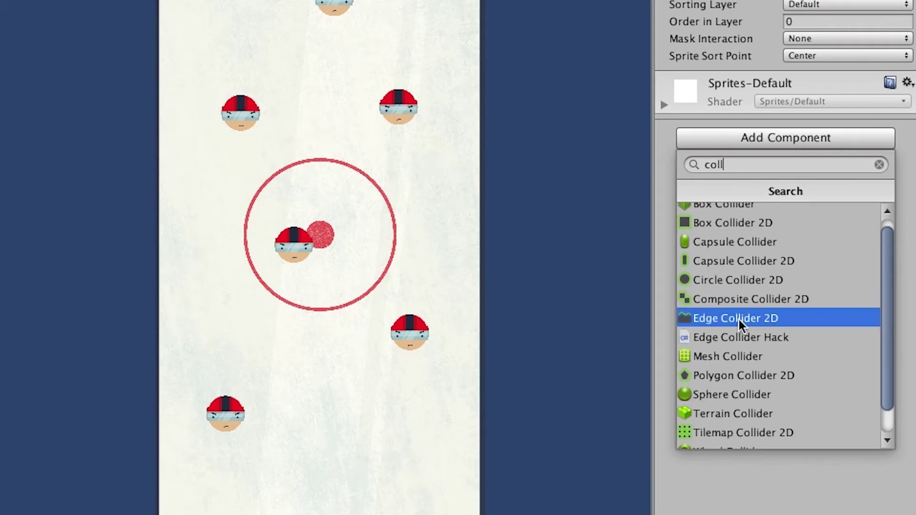
click(749, 318)
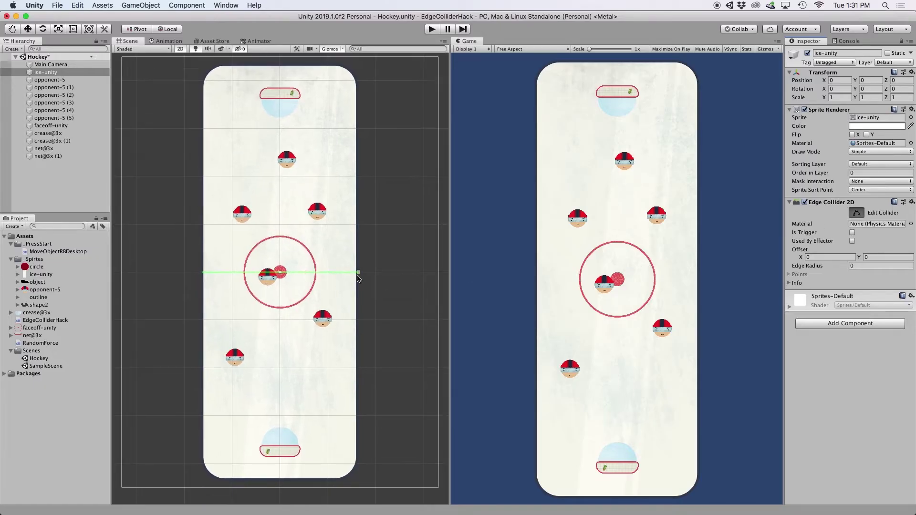
Drag the edge collider's points up onto the rink's top edge and top-right corner.
drag(358, 272, 337, 66)
scroll(349, 97, up, 5)
middle_drag(359, 87, 374, 252)
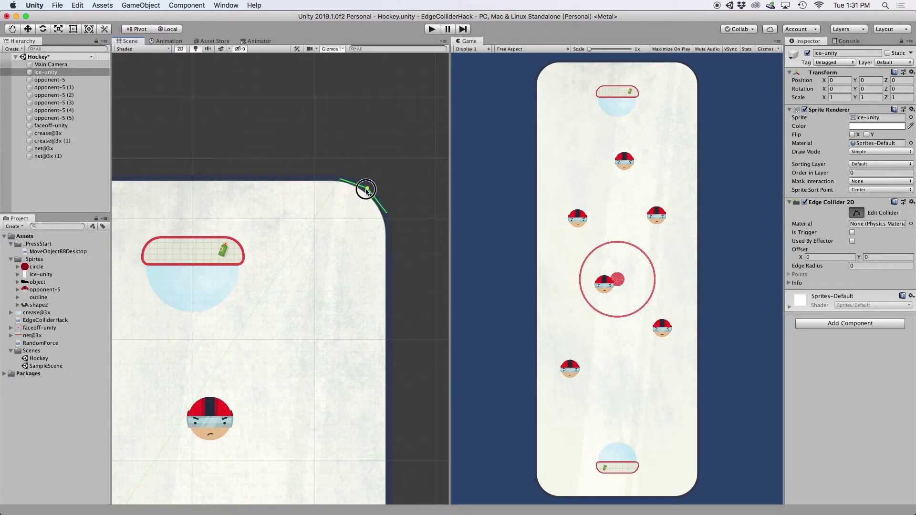
drag(316, 218, 272, 179)
scroll(223, 205, down, 2)
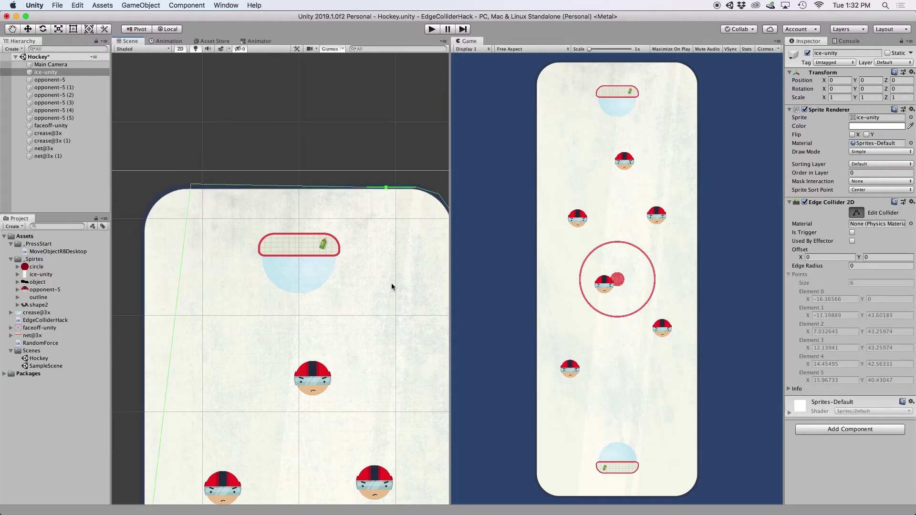
Set Element 1's Y to Element 2's value, 43.25974, to level the top points.
click(856, 214)
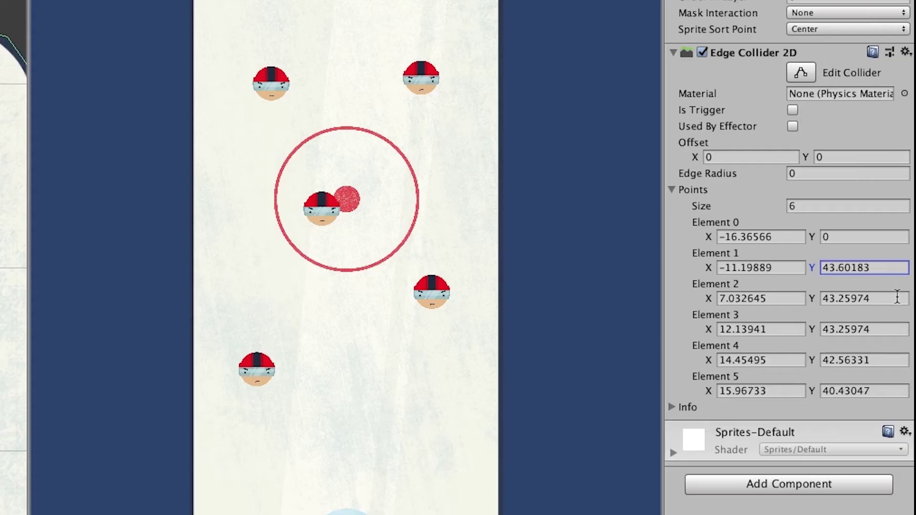
click(902, 331)
key(super+c)
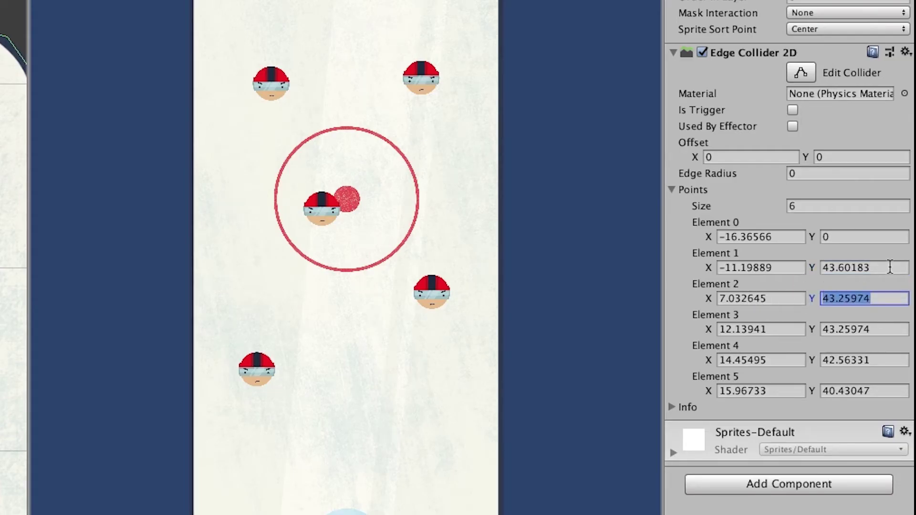
click(890, 267)
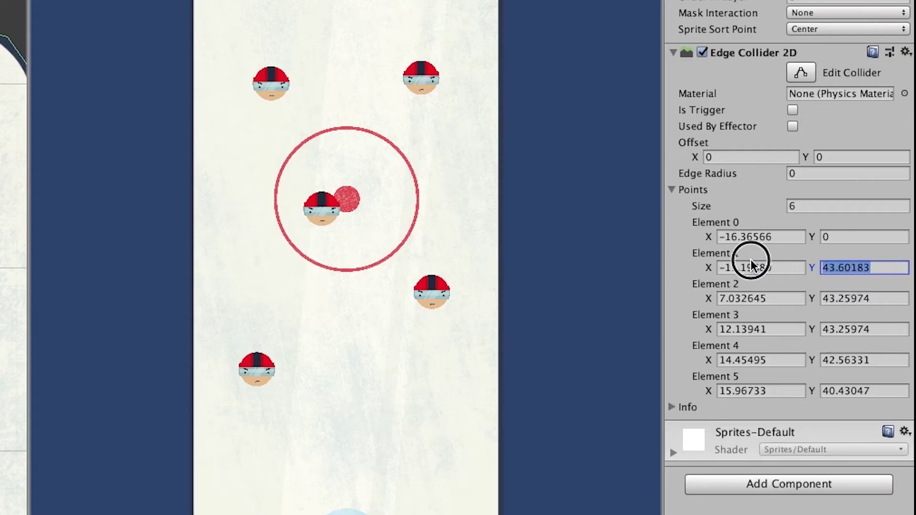
key(super+v)
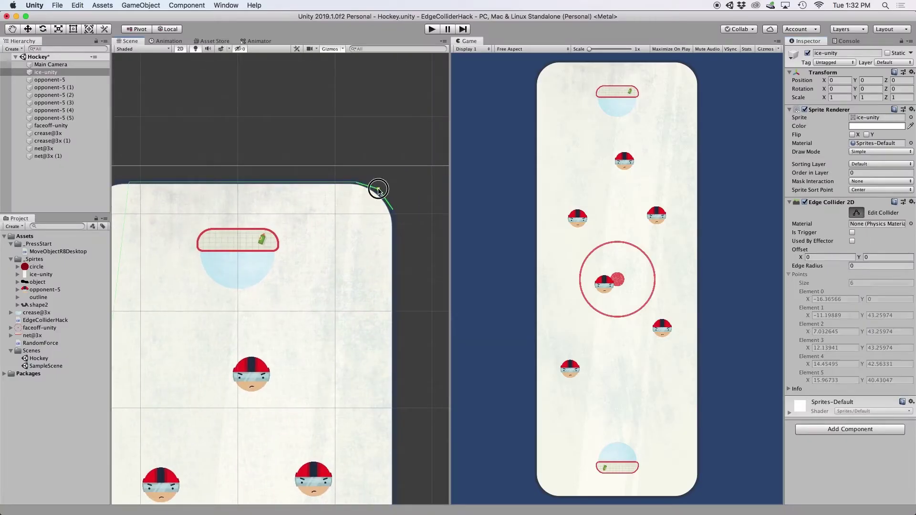
Add and place collider points around the rink's top-left corner, bottom edge and right side.
scroll(367, 214, down, 2)
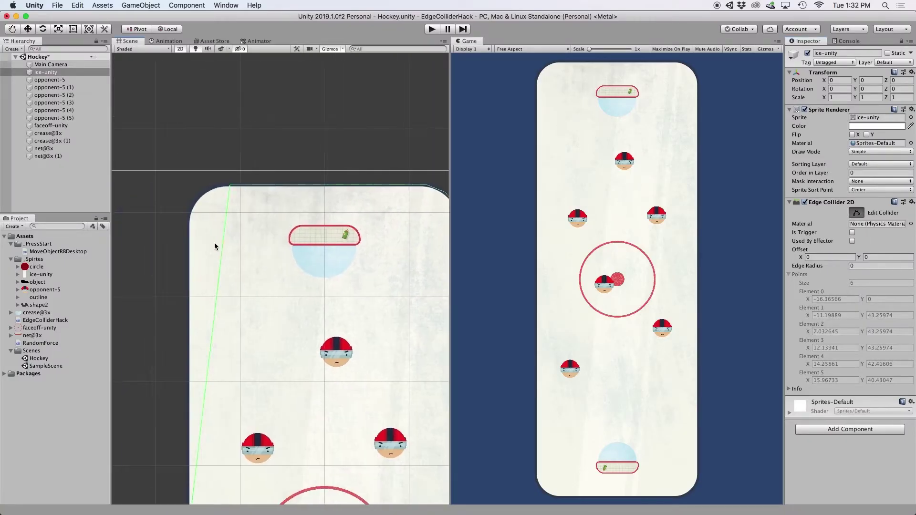
click(205, 199)
click(199, 210)
scroll(206, 201, down, 5)
drag(236, 175, 237, 484)
middle_drag(237, 485, 256, 324)
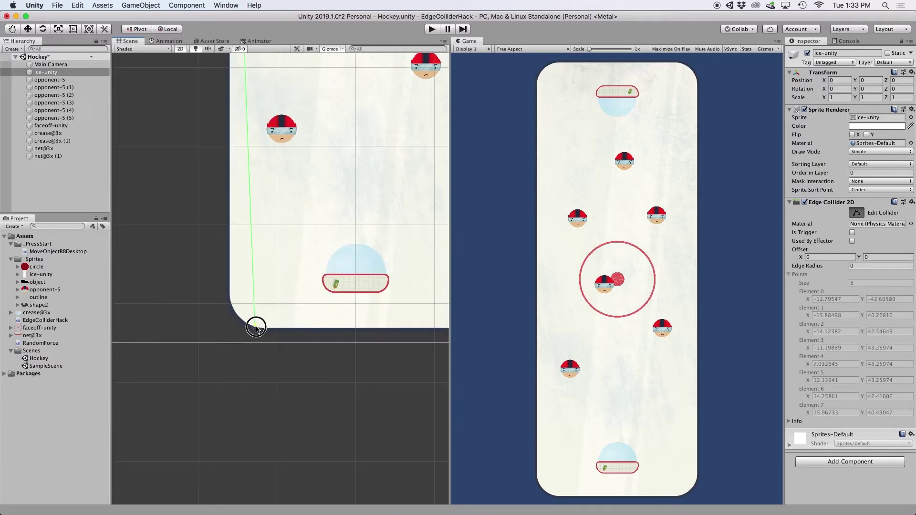
drag(255, 324, 238, 317)
middle_drag(237, 317, 172, 332)
mouse_move(172, 332)
mouse_down()
mouse_move(393, 311)
mouse_move(374, 327)
mouse_move(178, 327)
mouse_up()
middle_drag(313, 257, 270, 405)
drag(340, 465, 335, 53)
scroll(348, 102, down, 5)
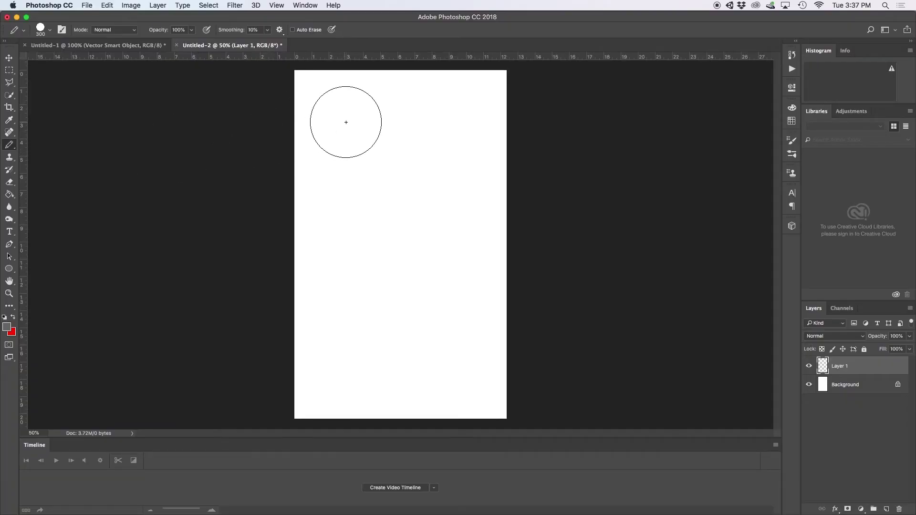
Paint a grey blob with the 300 px pencil, fill its hole, add Layer 2 and pick red.
mouse_move(391, 122)
mouse_down()
mouse_move(444, 136)
mouse_move(453, 160)
mouse_move(443, 225)
mouse_move(458, 304)
mouse_move(440, 344)
mouse_move(390, 357)
mouse_move(351, 329)
mouse_move(344, 277)
mouse_move(354, 175)
mouse_move(366, 118)
mouse_move(391, 111)
mouse_move(437, 136)
mouse_move(408, 177)
mouse_move(403, 306)
mouse_up()
key(super+shift+alt+n)
key(x)
click(7, 327)
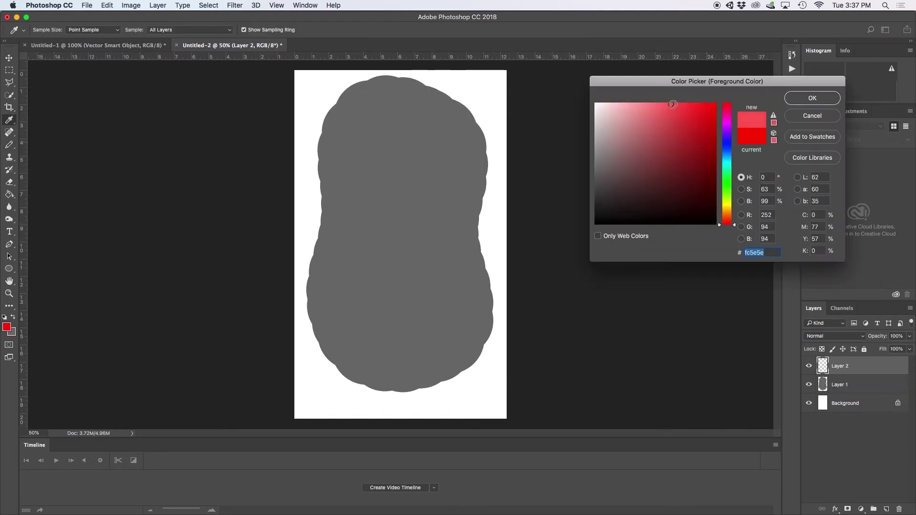
key(Return)
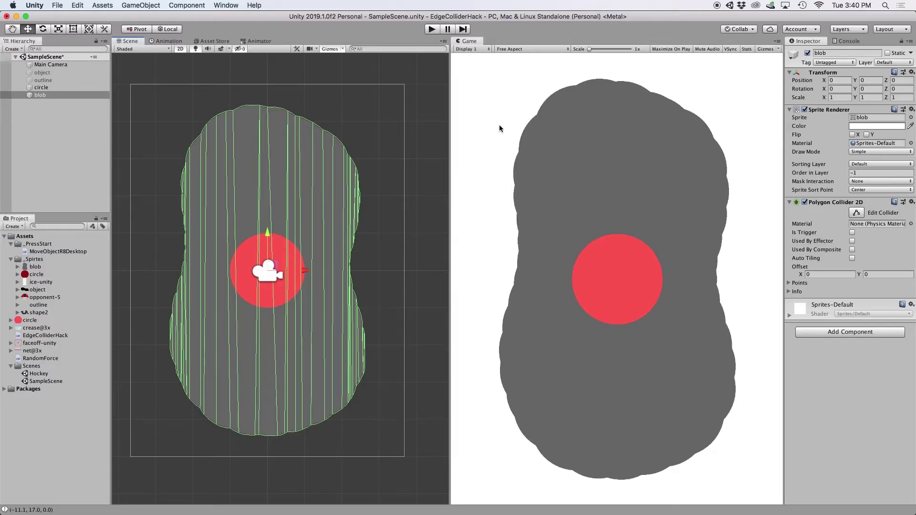
Test-play the scene to see the red circle escape the blob, then deselect the blob.
click(437, 29)
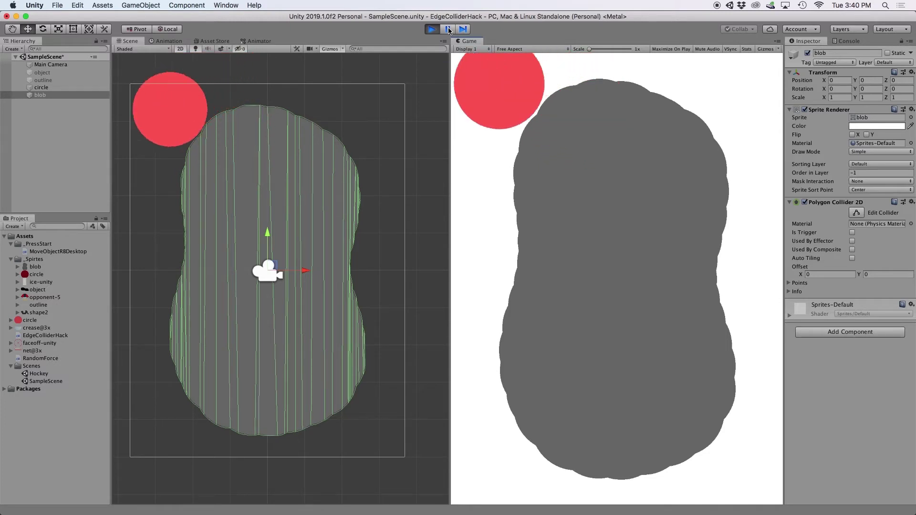
click(430, 31)
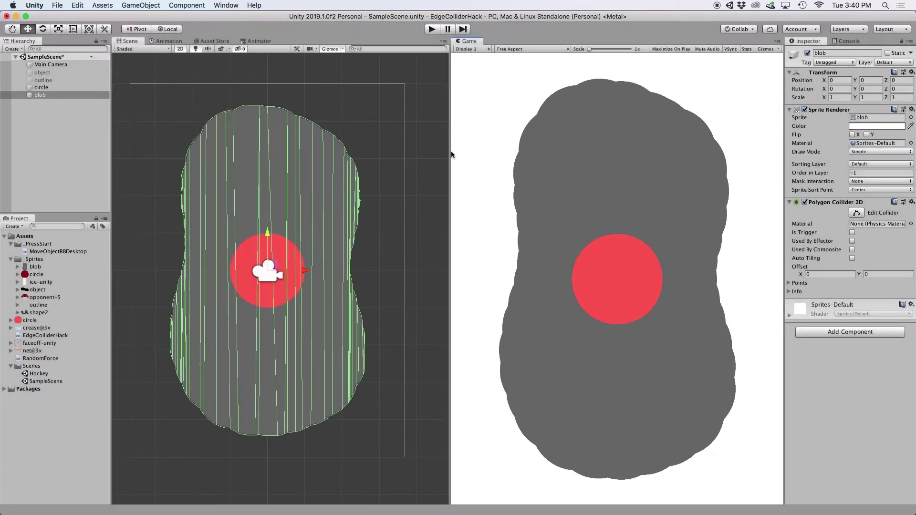
click(50, 394)
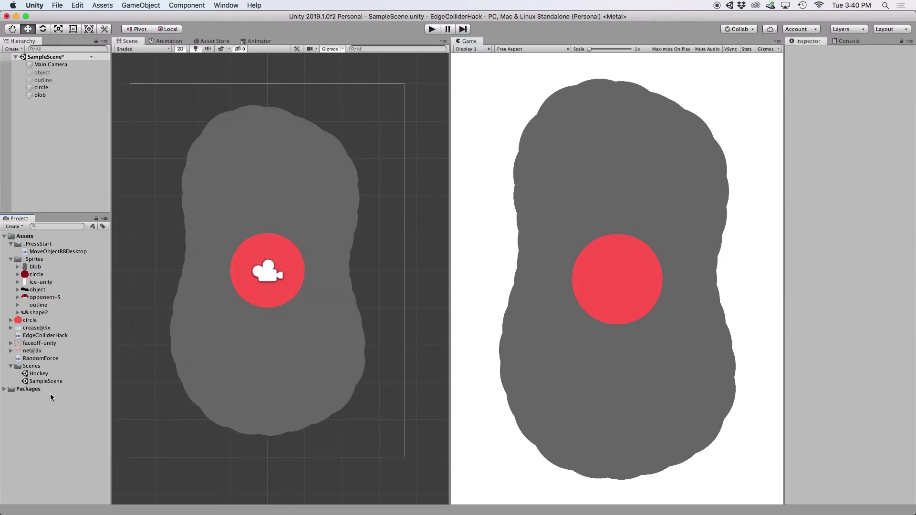
Create a C# script named UglyGrayBlob and attach it to the blob.
right_click(50, 394)
mouse_move(71, 293)
click(248, 176)
text(UglyGrayBlob)
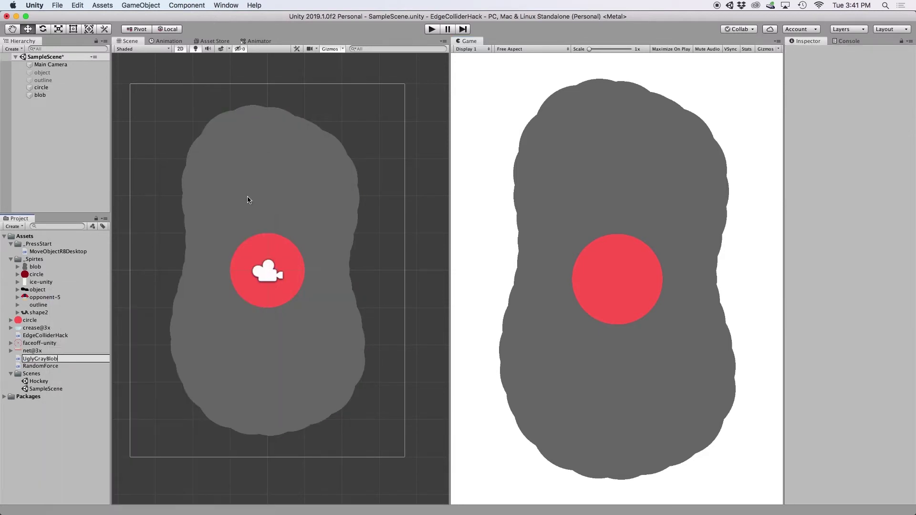
click(247, 200)
drag(40, 389, 808, 362)
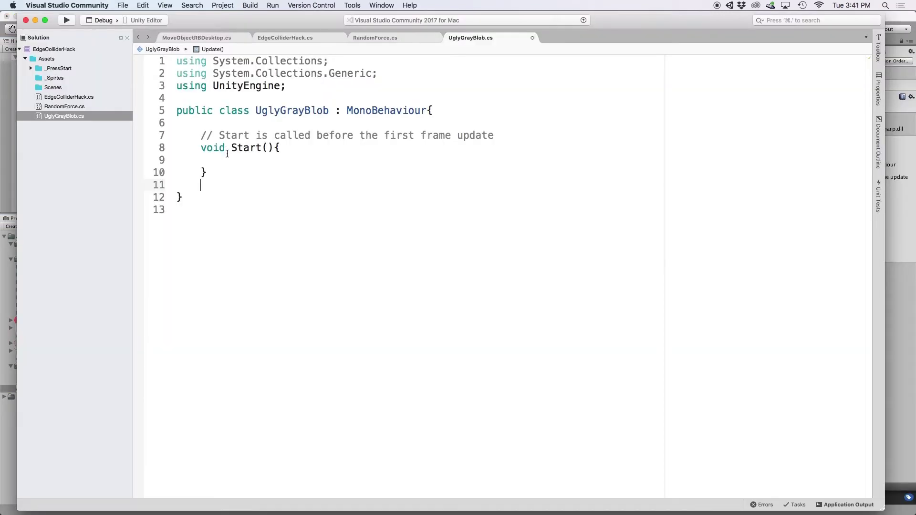
Write lines getting the PolygonCollider2D as poly and storing its points in a Vector2[] points.
drag(225, 147, 227, 161)
click(227, 161)
text(PolygonCollider2D poly = GetCOm)
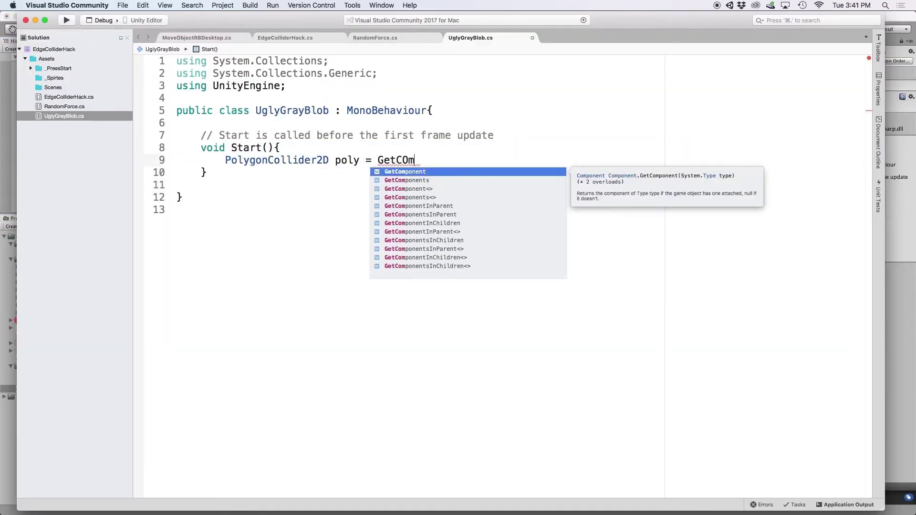
text(<PolygonCollider2D>();)
key(Return)
key(Return)
key(Up)
text(V)
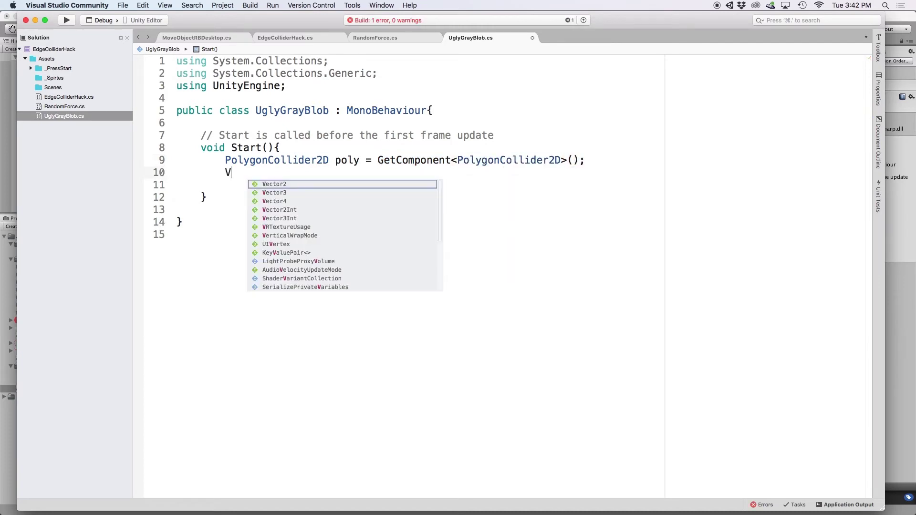
text(ec)
key(Return)
text([] point)
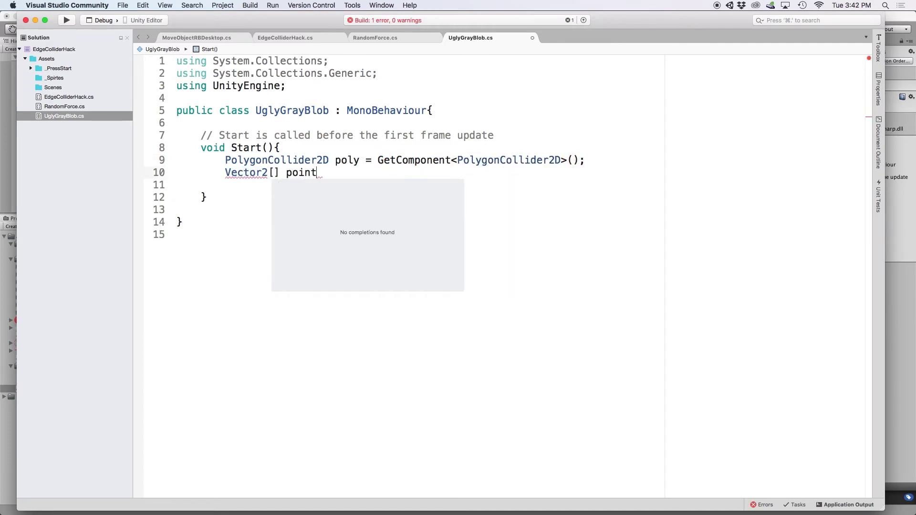
text(s = poly.)
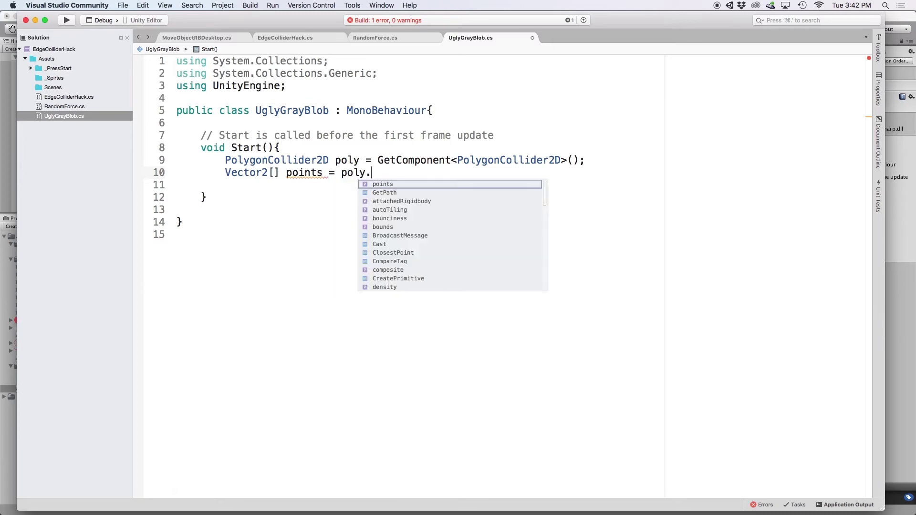
text(points)
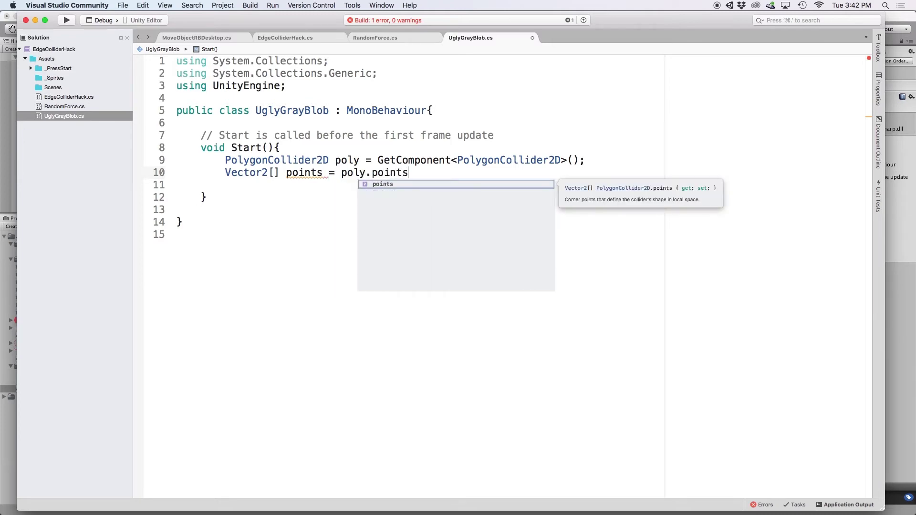
key(Escape)
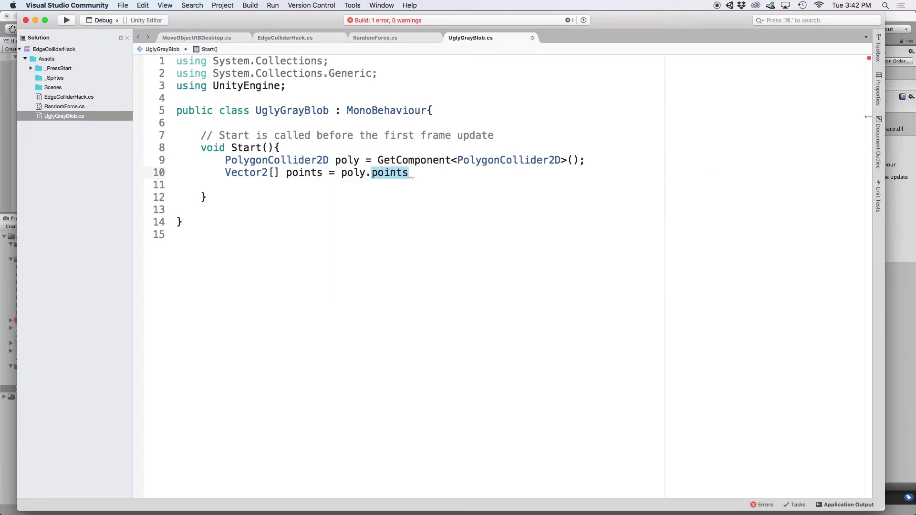
text(;)
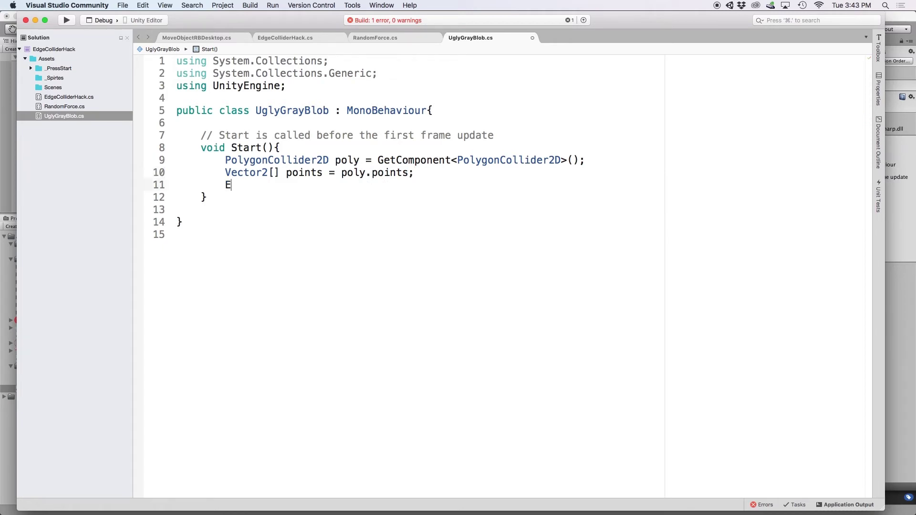
Add an EdgeCollider2D with edge.points = points, Destroy(poly), rename Start to Awake, and lower the red circle.
text(dgeCollider2D edge = gameObject.AddComponent<Edg)
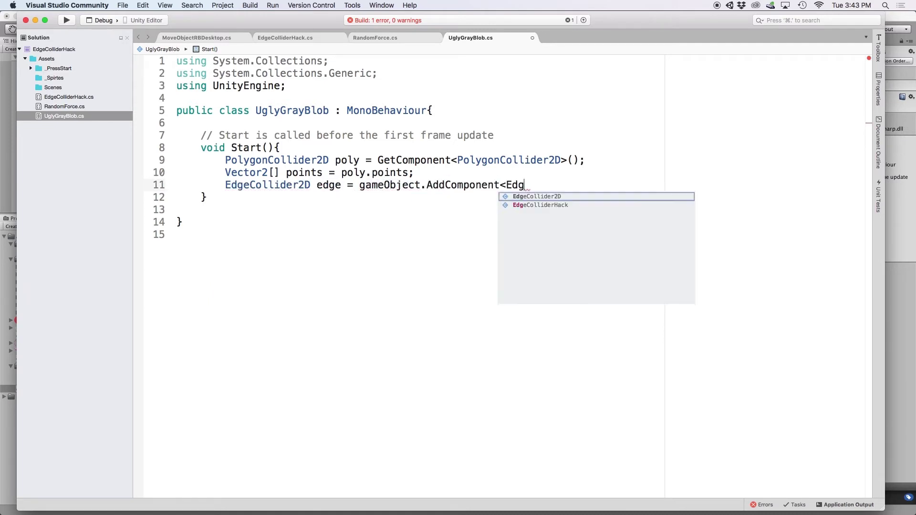
text(eCollider2D>(); e)
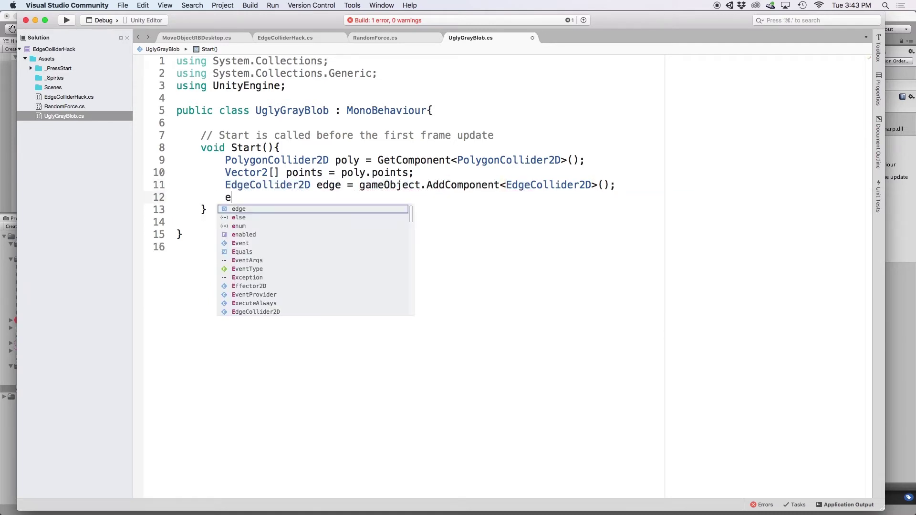
text(dge.points = )
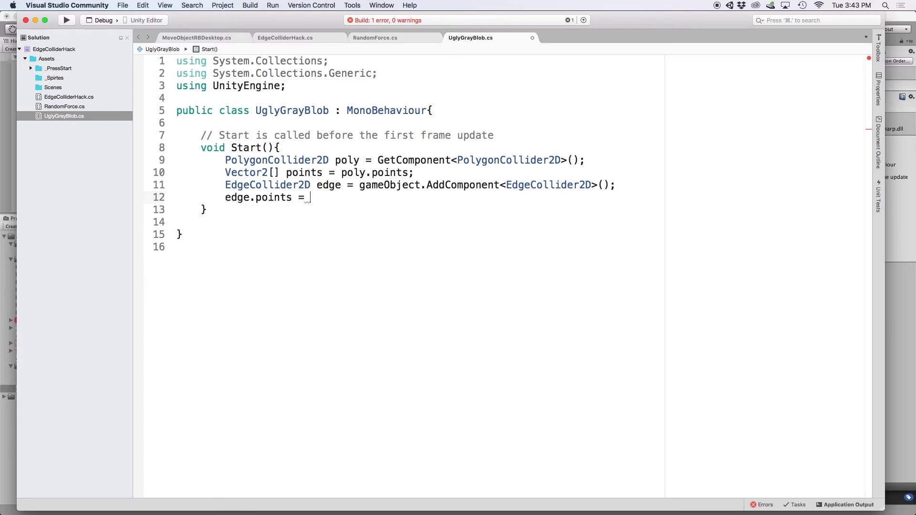
text(points;)
key(Return)
text(Destroy)
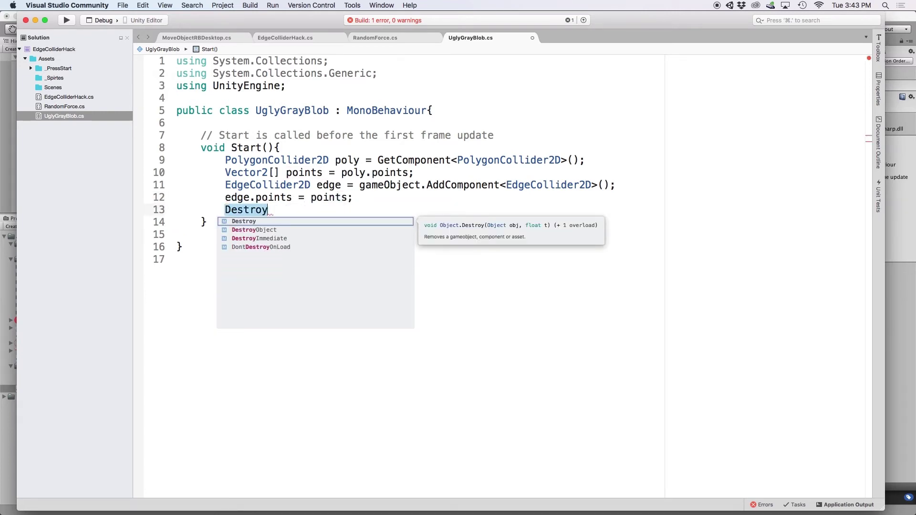
text((poly)
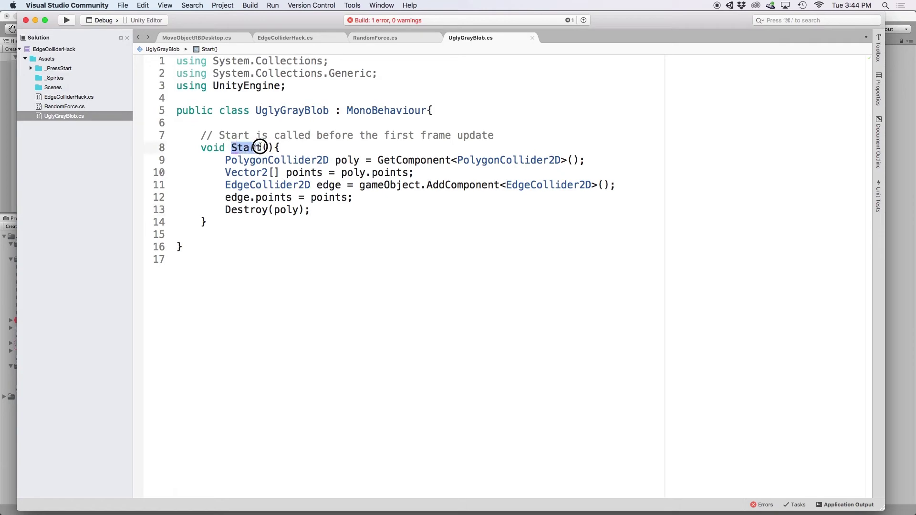
text(wake)
key(super+Tab)
drag(227, 183, 219, 301)
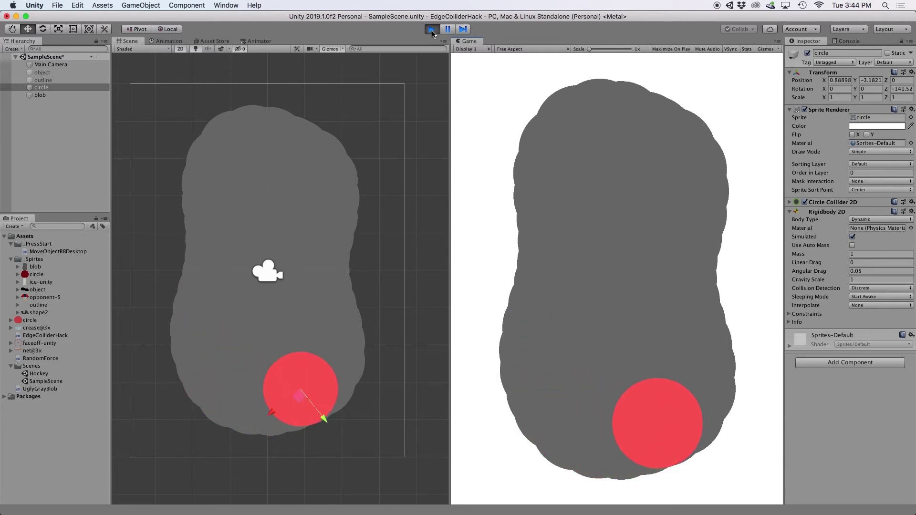
Select and inspect the blob while the game runs, then stop the game.
click(40, 95)
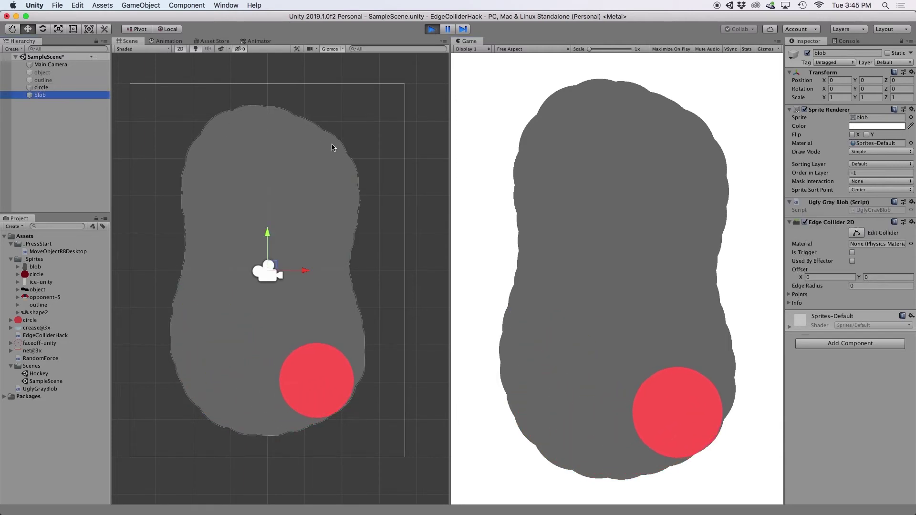
scroll(346, 156, up, 3)
scroll(345, 156, up, 5)
scroll(411, 265, left, 5)
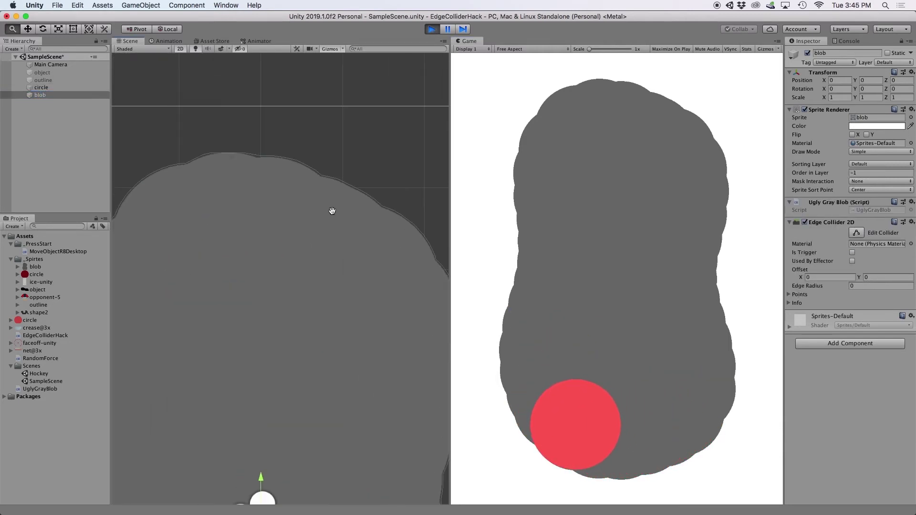
scroll(267, 230, left, 3)
scroll(268, 230, down, 10)
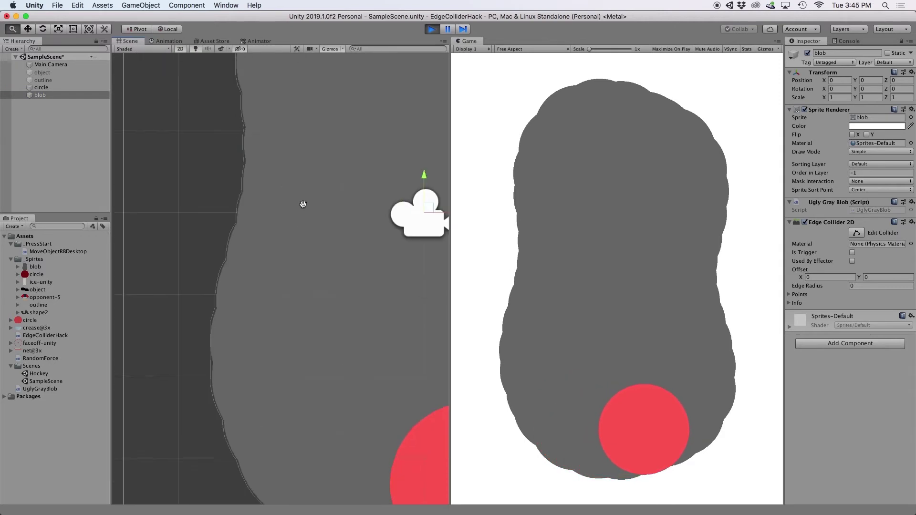
scroll(298, 267, down, 8)
scroll(298, 267, right, 8)
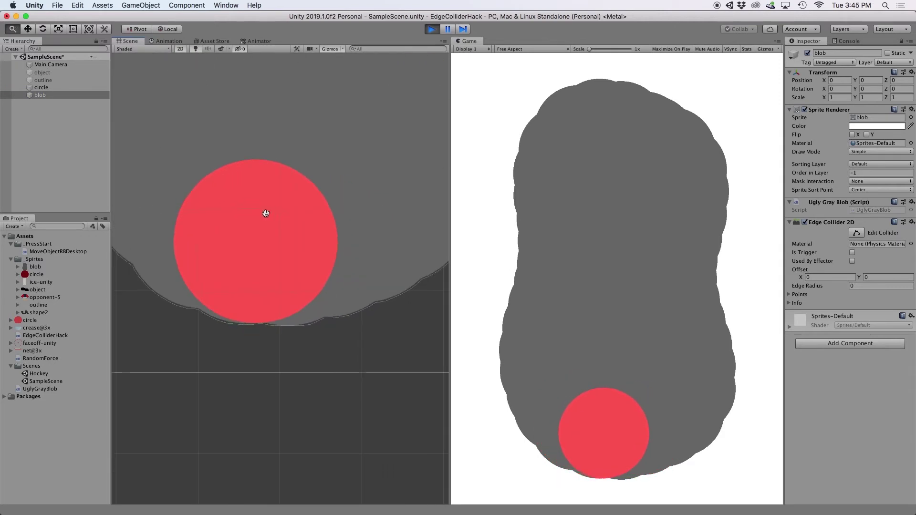
key(super+p)
Pull a bottom collider point of the blob inward, replay, then remove its Polygon Collider 2D.
click(856, 212)
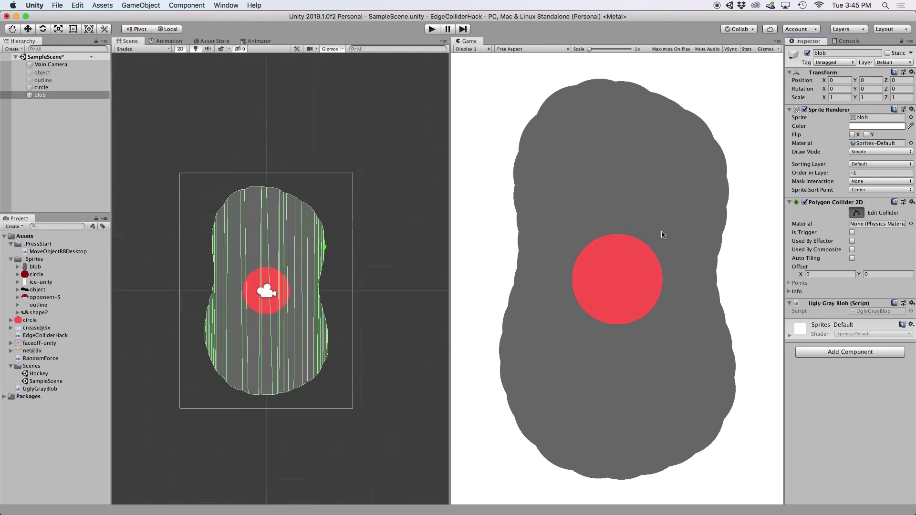
scroll(319, 307, down, 3)
scroll(324, 306, up, 8)
middle_drag(321, 304, 412, 306)
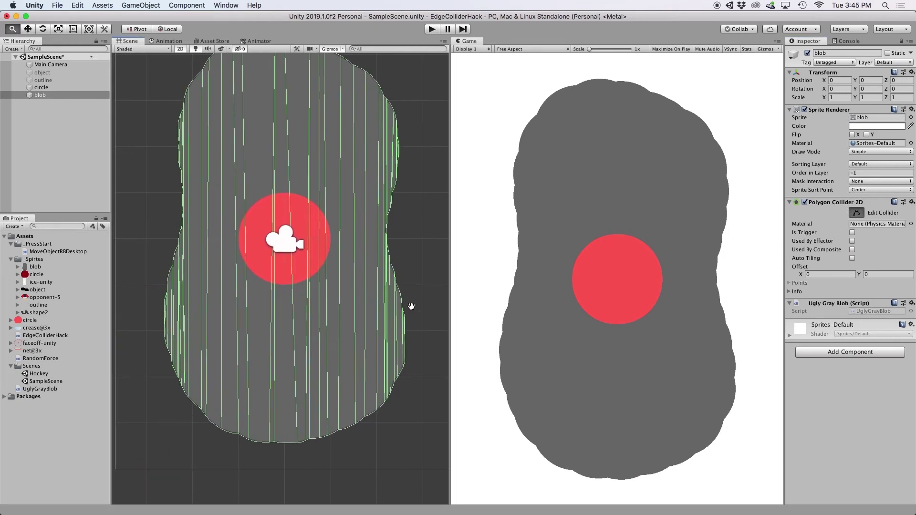
drag(349, 430, 301, 420)
click(431, 29)
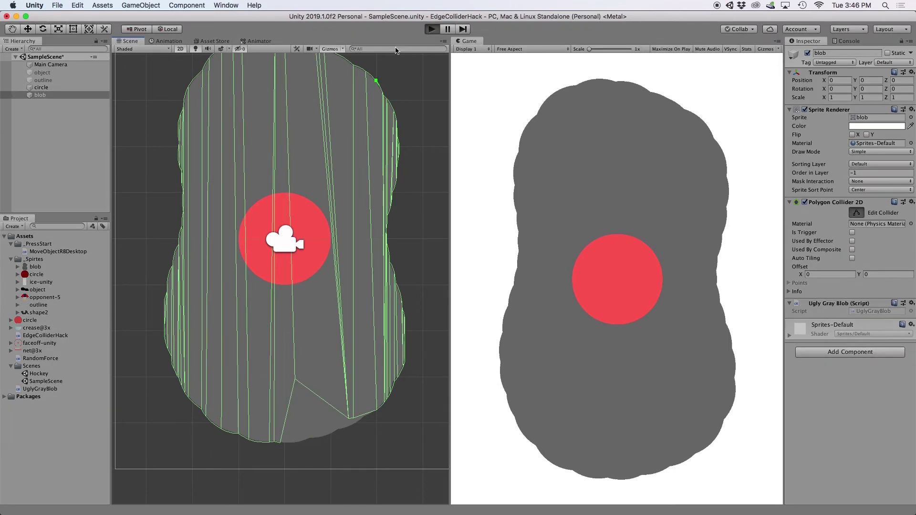
click(429, 30)
right_click(825, 204)
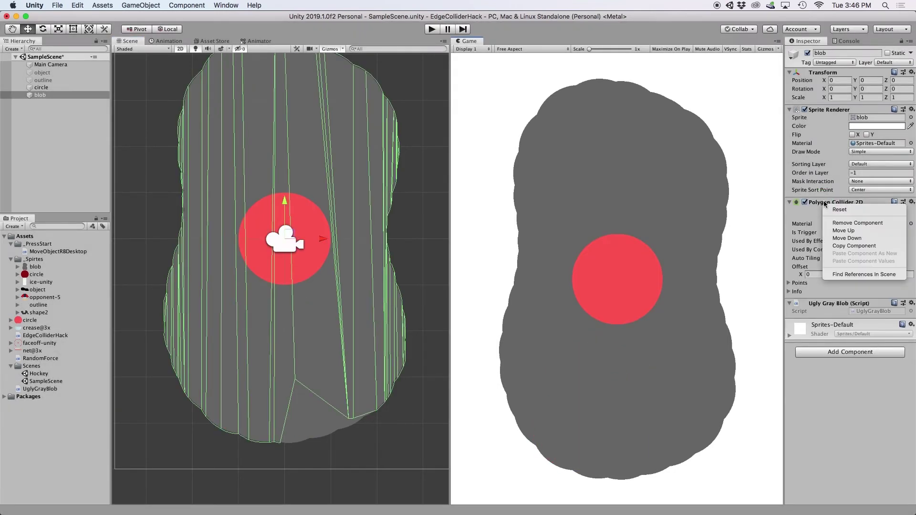
click(845, 223)
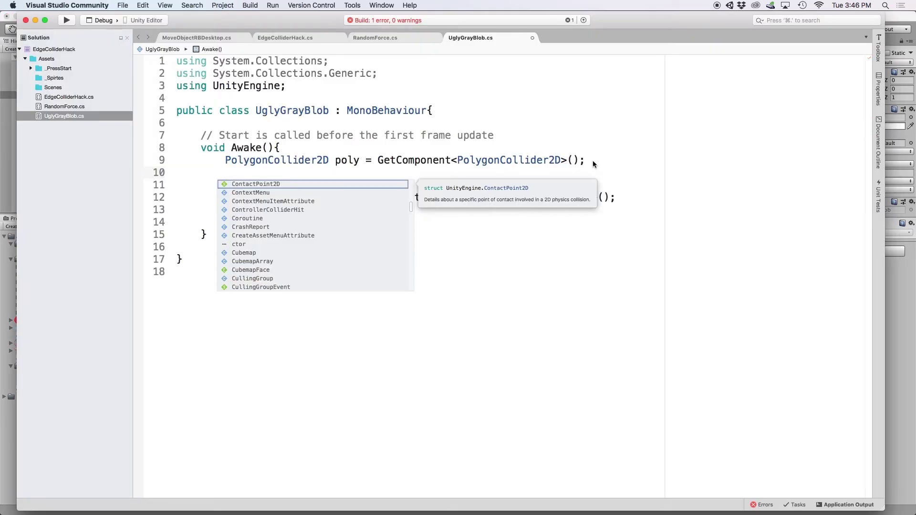
Add if(poly == null){ poly = gameObject.AddComponent<PolygonCollider2D>(); } to Awake, then return to Unity.
text(if(p)
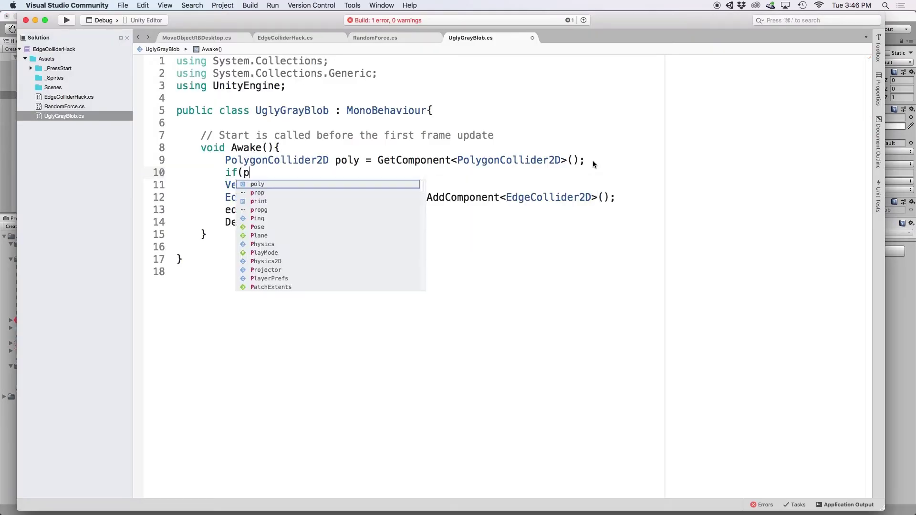
text(oly == null){)
key(Return)
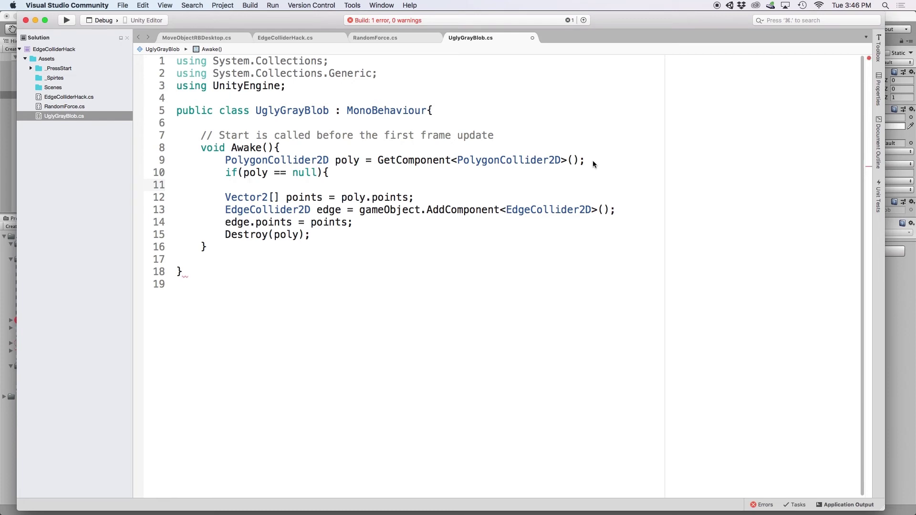
text(poly)
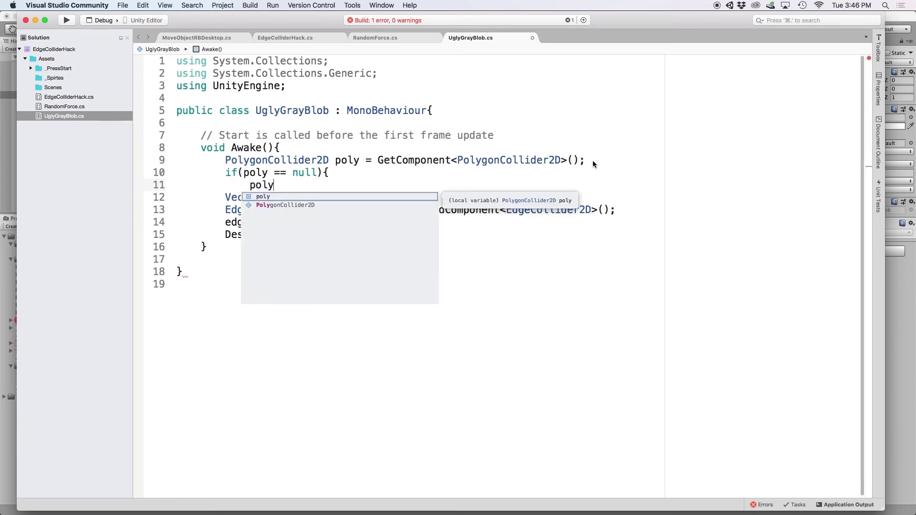
text( = gameObject.Add)
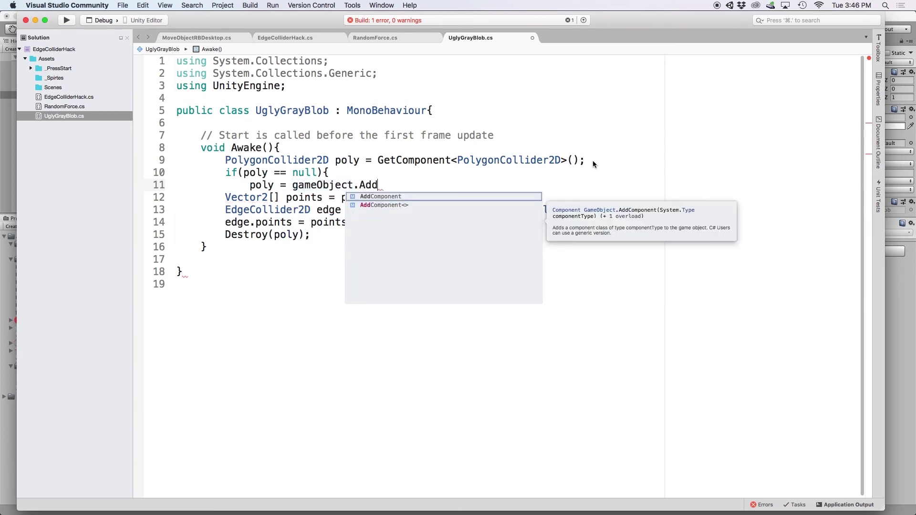
text(Component<PolygonCollider2D>();)
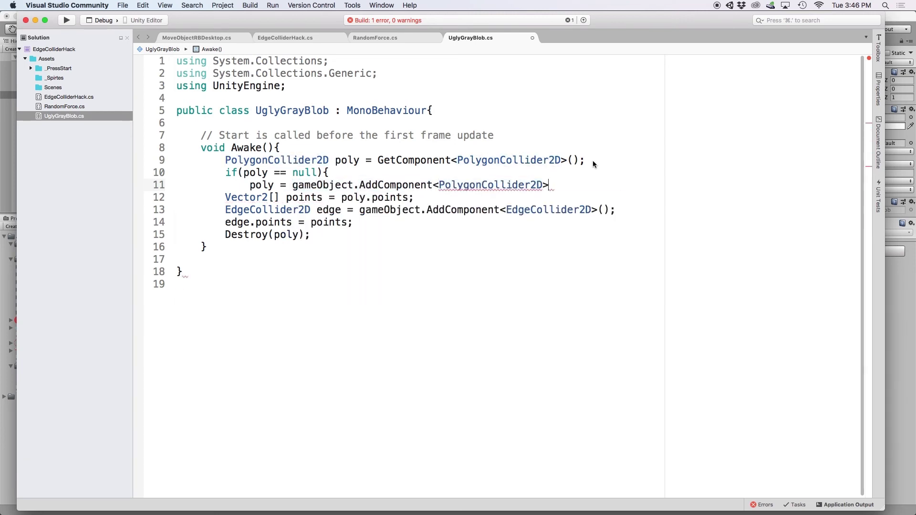
key(Return)
text(})
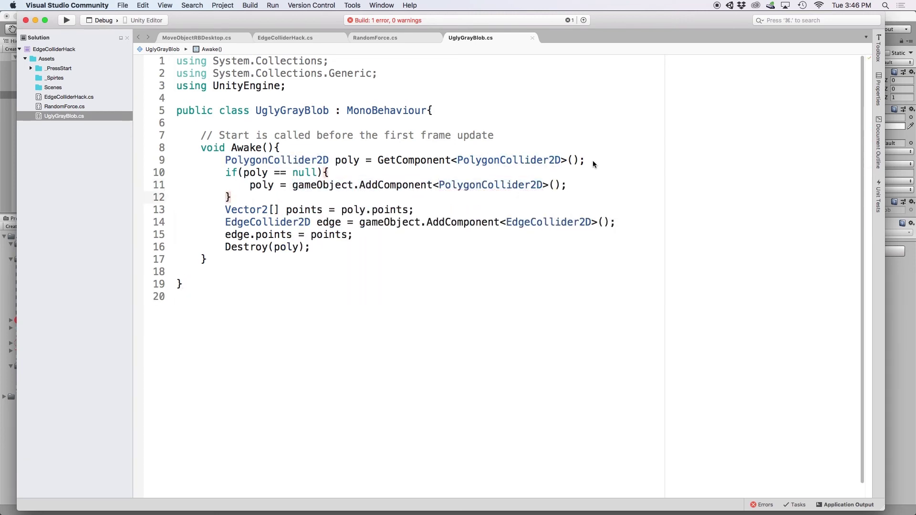
key(super+Tab)
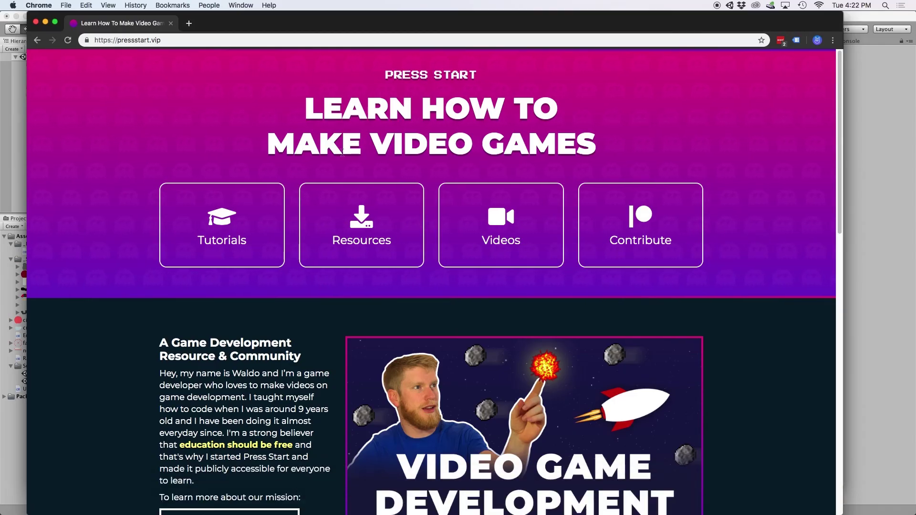
Download Edge Collider Hack's All Platforms package from the pressstart.vip Resources page.
click(363, 242)
scroll(409, 260, down, 5)
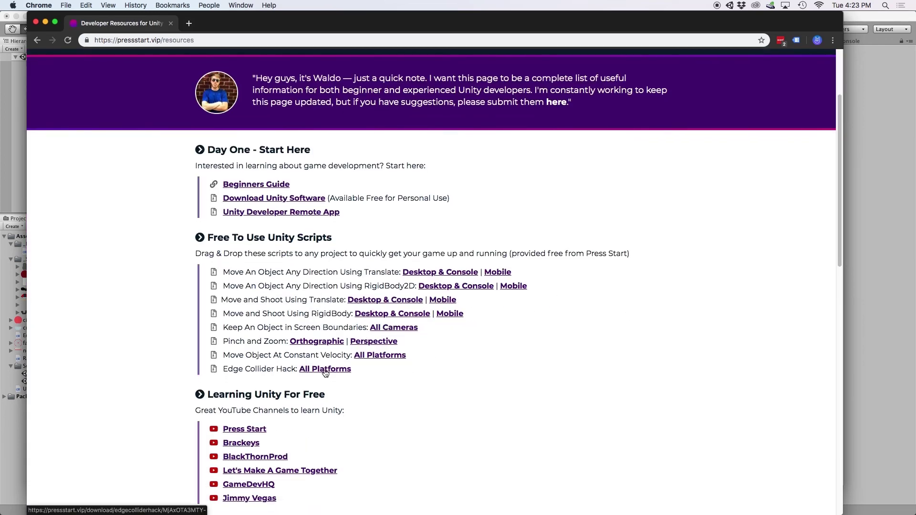
click(325, 371)
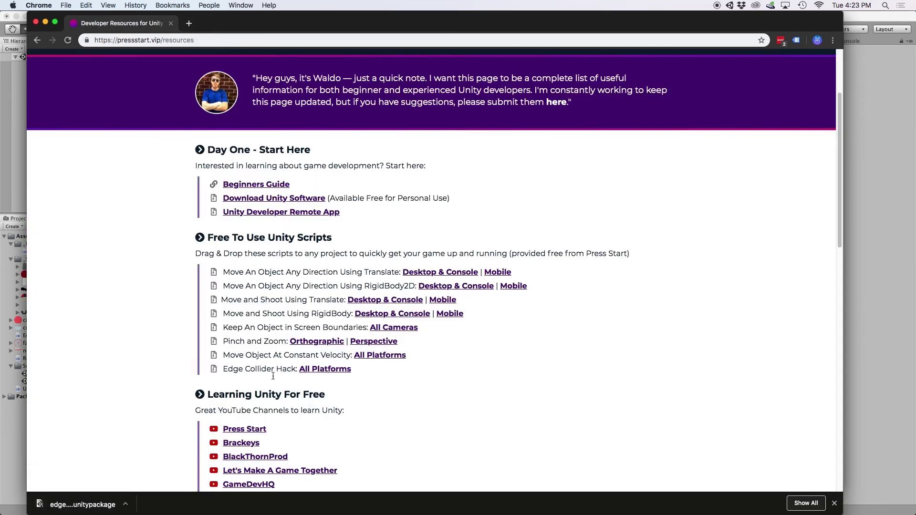